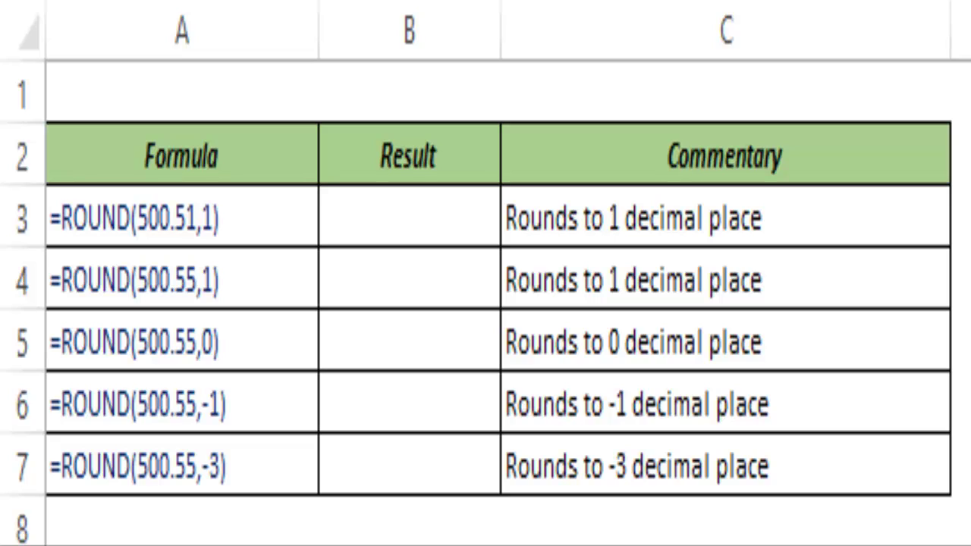
Step: Enter =ROUND(500.51,1) in Result cell B3 so it displays 500.5
{"action": "left_click", "coordinate": [403, 231]}
{"action": "double_click", "coordinate": [406, 216]}
{"action": "type", "text": "+round"}
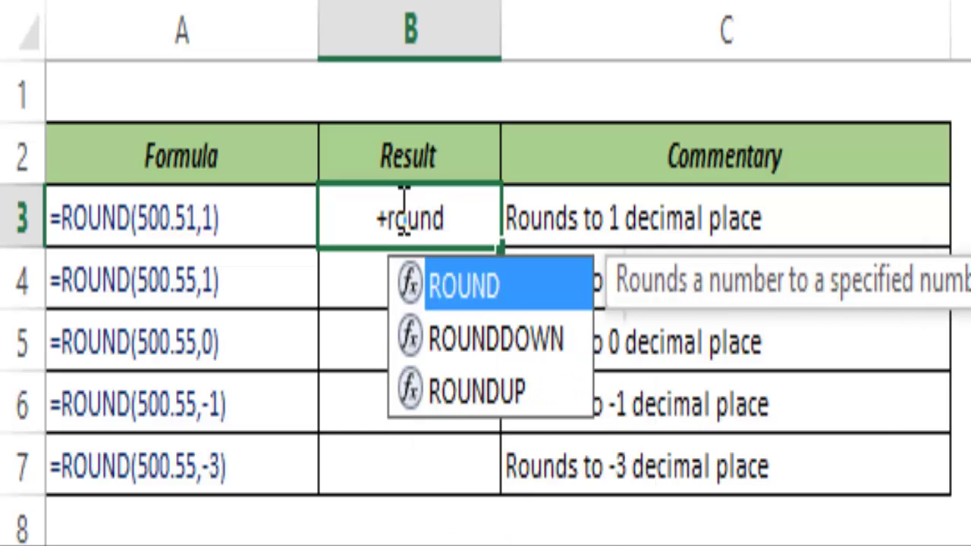
{"action": "key", "text": "BackSpace"}
{"action": "key", "text": "BackSpace"}
{"action": "key", "text": "BackSpace"}
{"action": "key", "text": "BackSpace"}
{"action": "key", "text": "BackSpace"}
{"action": "type", "text": "="}
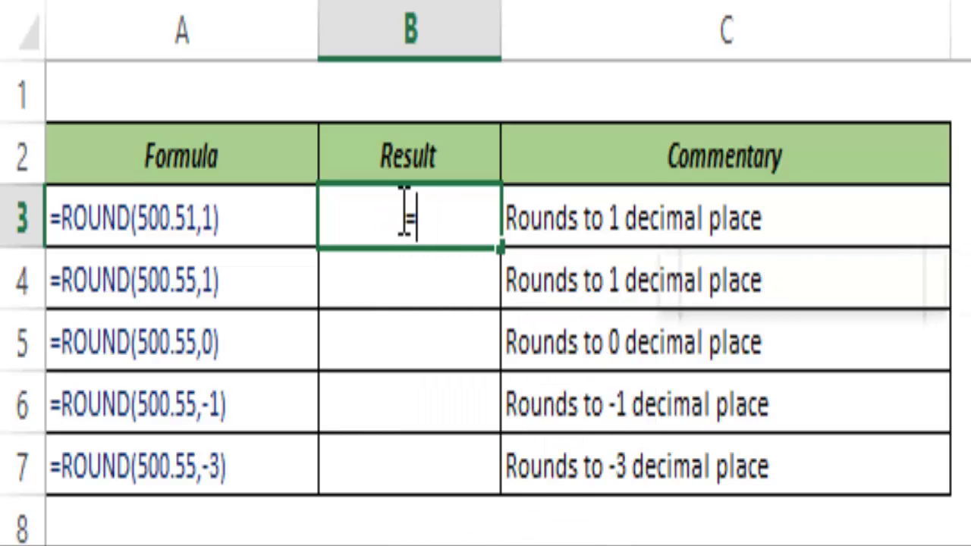
{"action": "type", "text": "round"}
{"action": "key", "text": "Tab"}
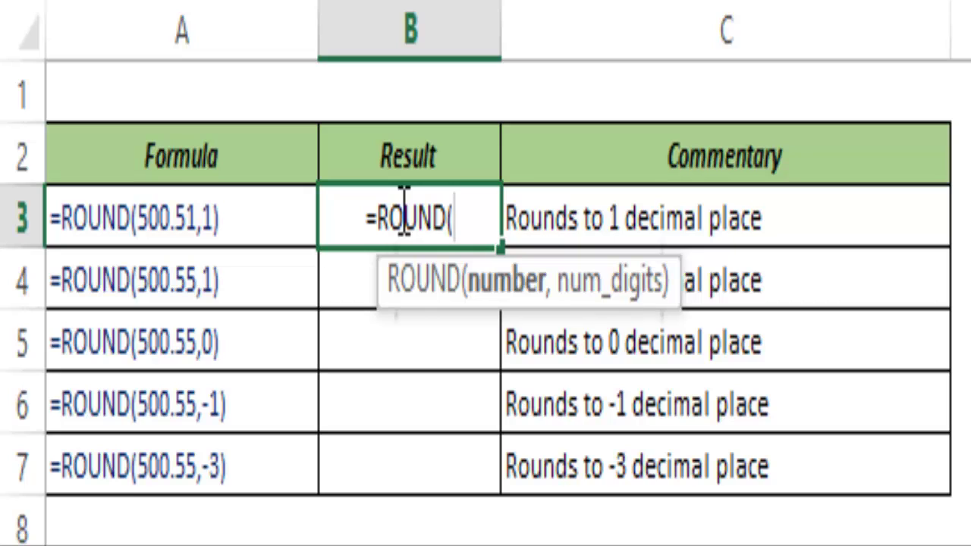
{"action": "left_click_drag", "start_coordinate": [391, 300], "coordinate": [258, 338]}
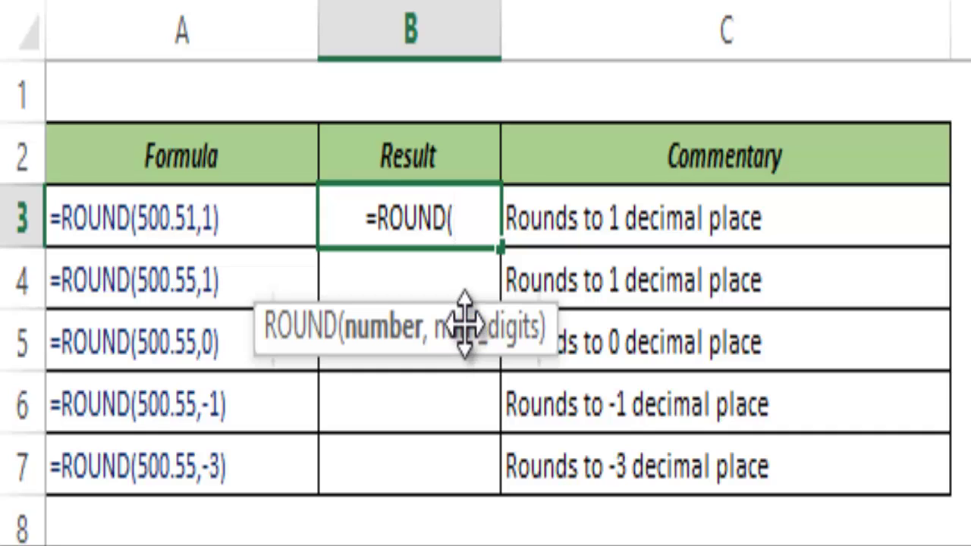
{"action": "type", "text": "500"}
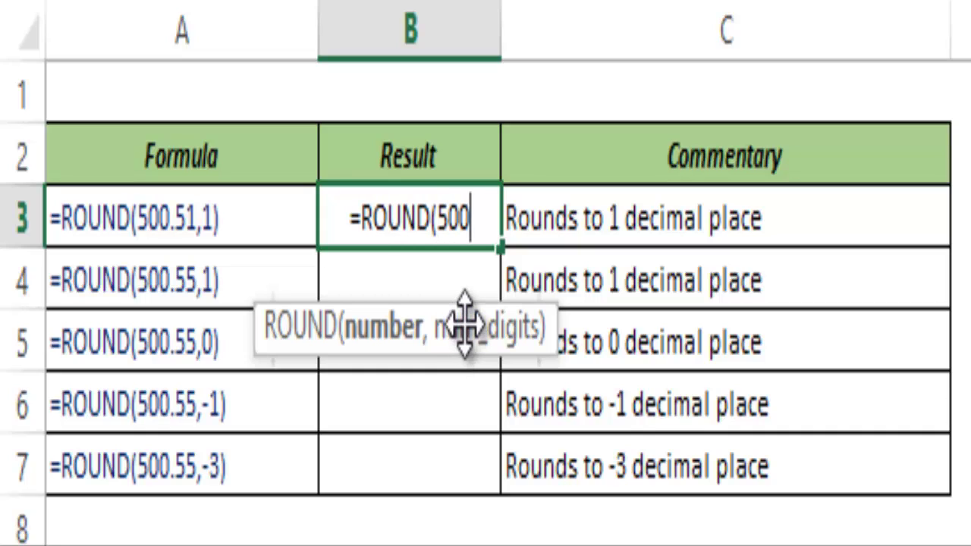
{"action": "type", "text": ".51"}
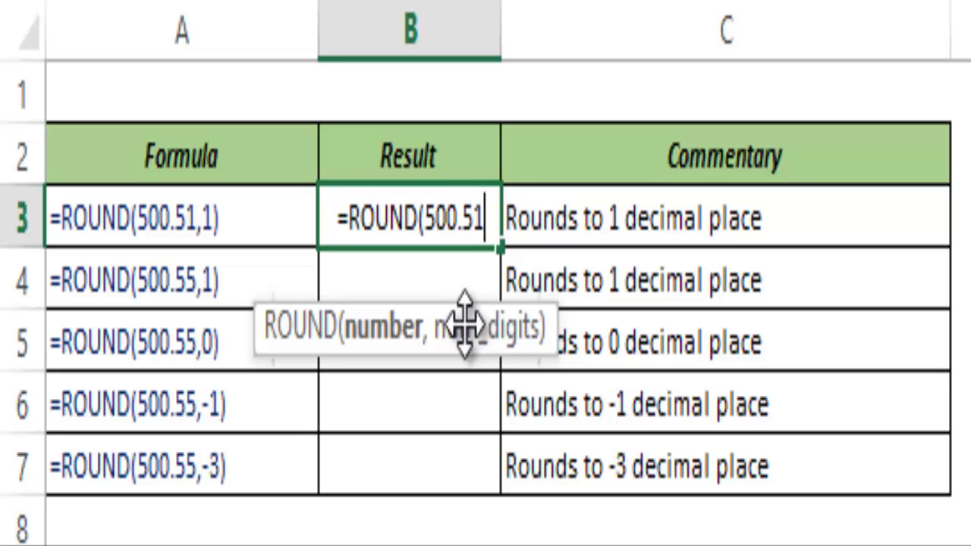
{"action": "type", "text": ","}
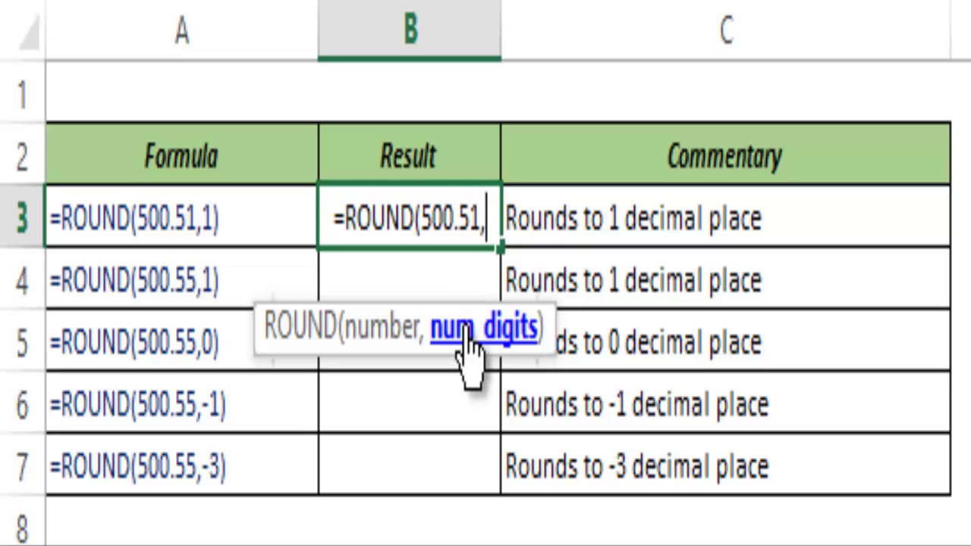
{"action": "type", "text": "1)"}
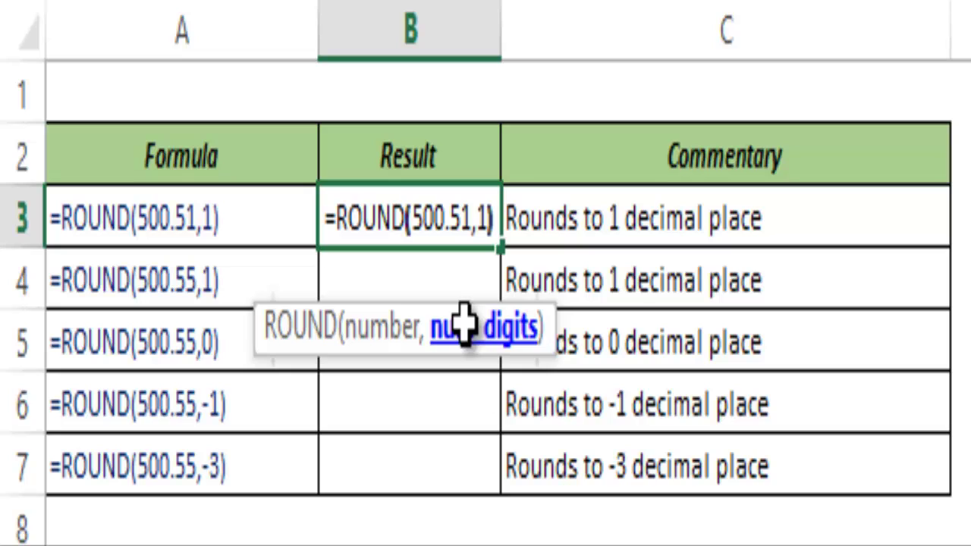
{"action": "key", "text": "ctrl+Return"}
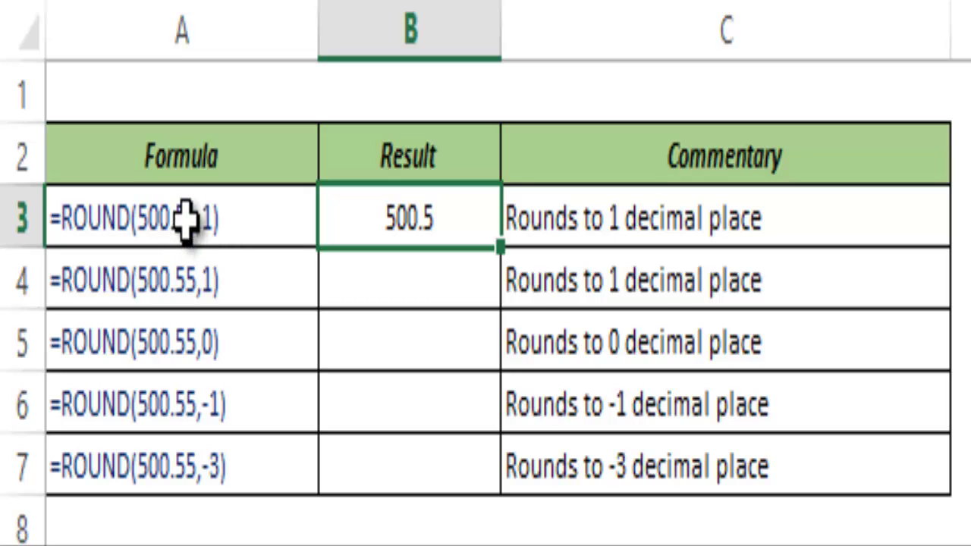
Step: Enter =ROUND(500.55,1) in cell B4, which displays 500.6
{"action": "left_click", "coordinate": [391, 286]}
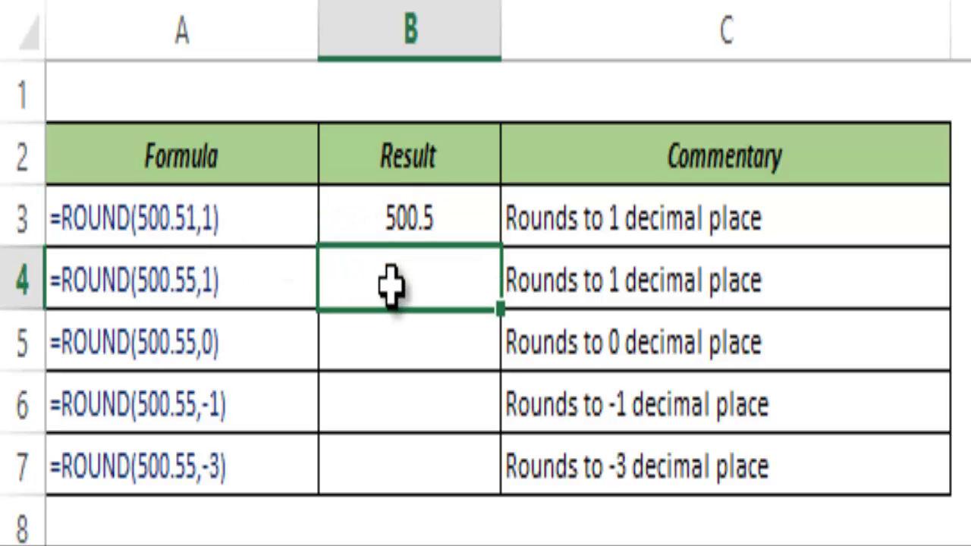
{"action": "type", "text": "=round"}
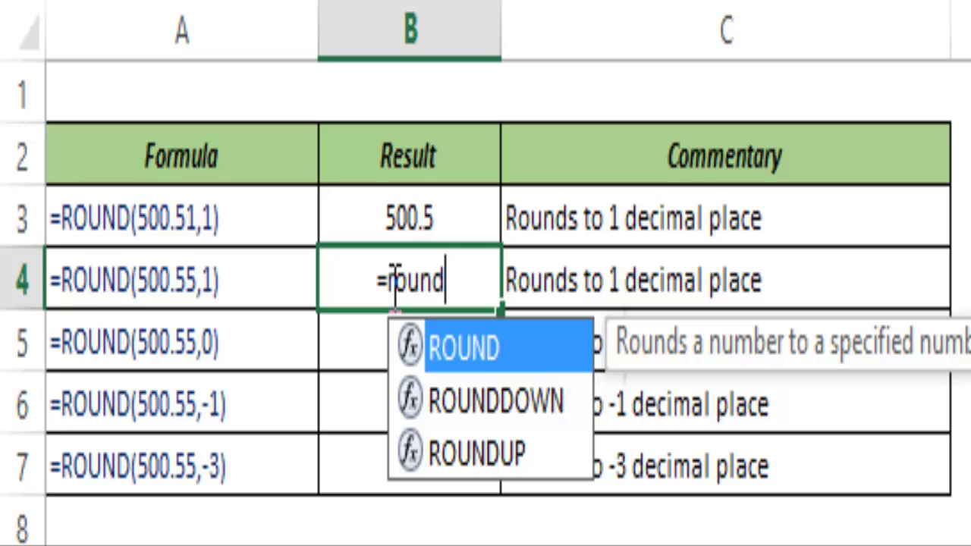
{"action": "key", "text": "Tab"}
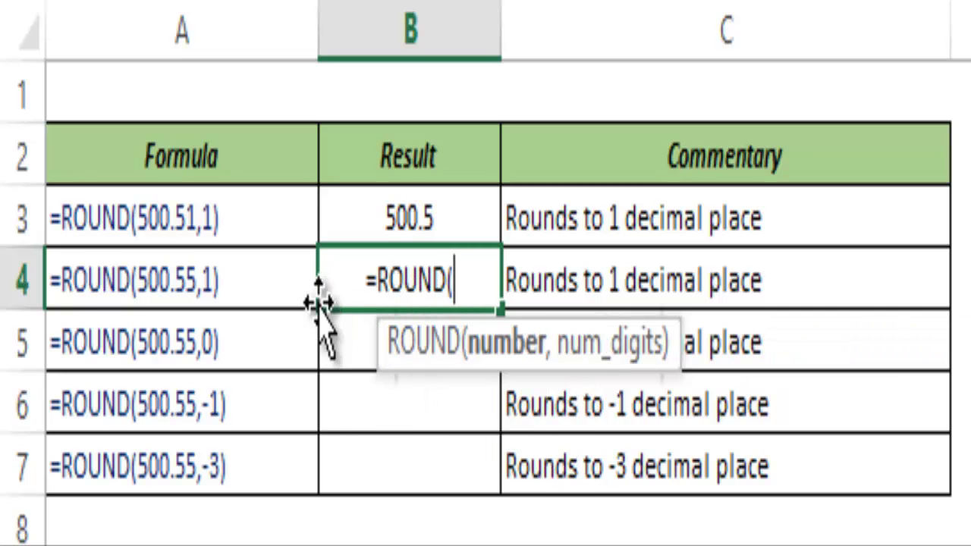
{"action": "type", "text": "500."}
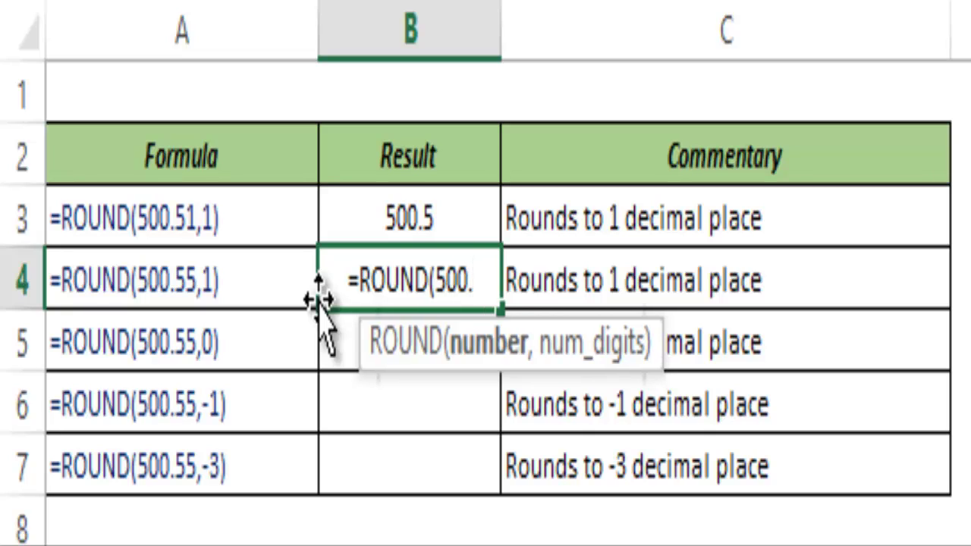
{"action": "type", "text": "55"}
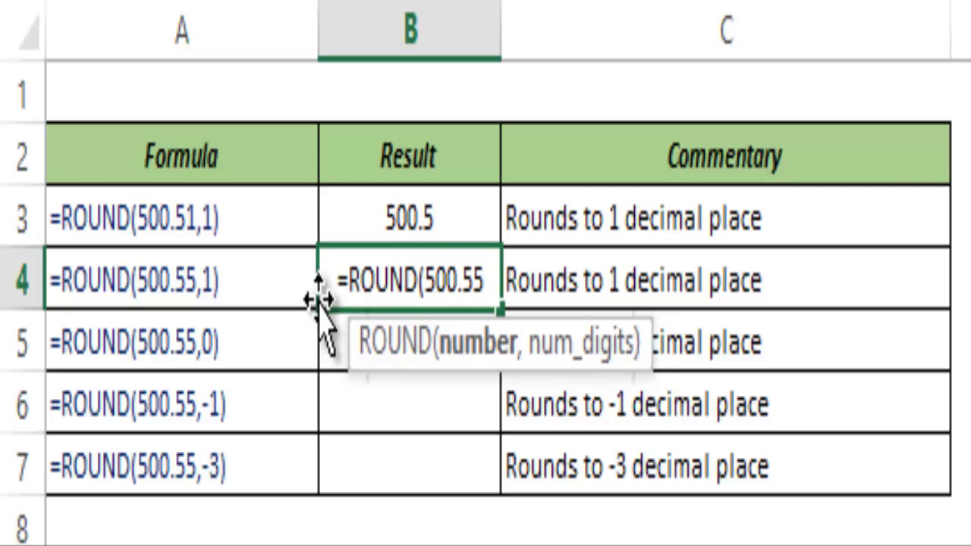
{"action": "type", "text": ",1)"}
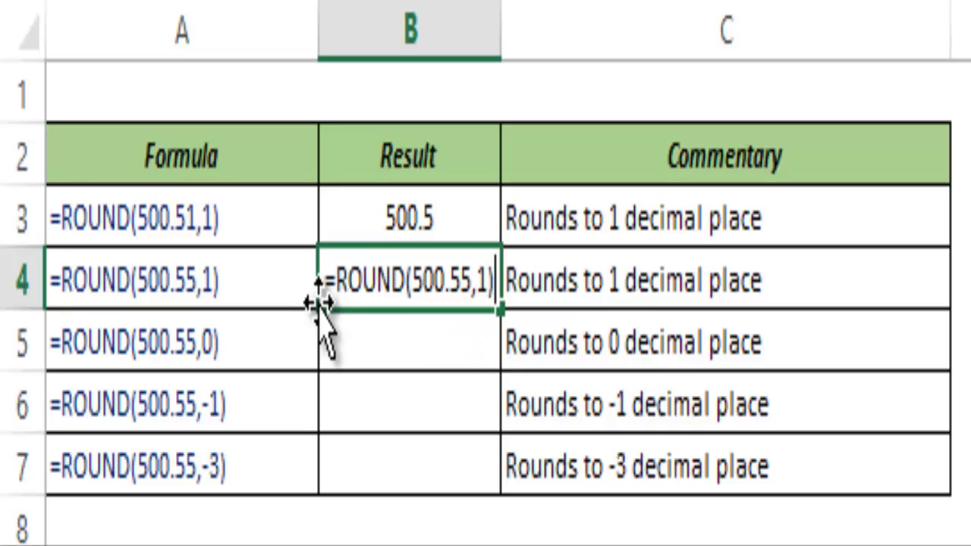
{"action": "key", "text": "ctrl+Return"}
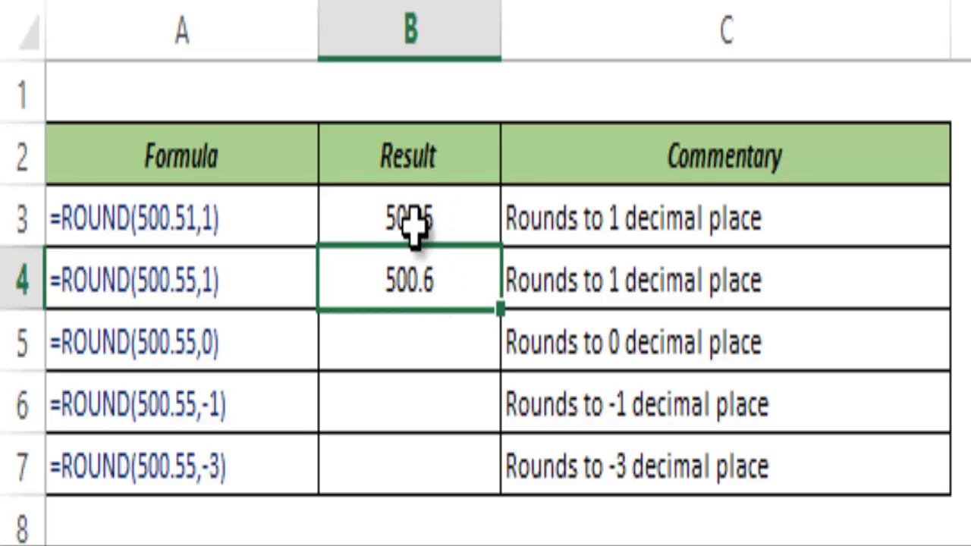
Step: Enter =ROUND(500.55,0) in cell B5
{"action": "left_click", "coordinate": [412, 345]}
{"action": "type", "text": "=round"}
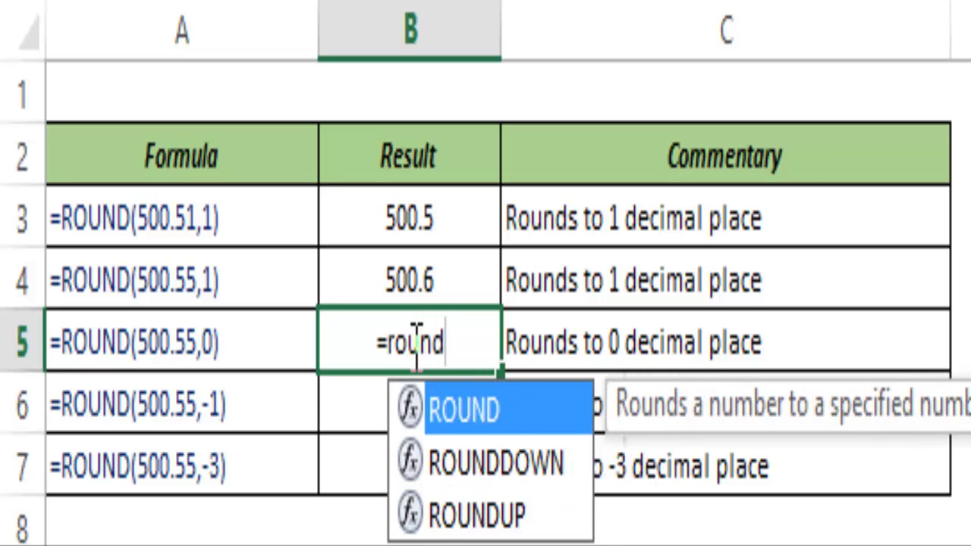
{"action": "key", "text": "Tab"}
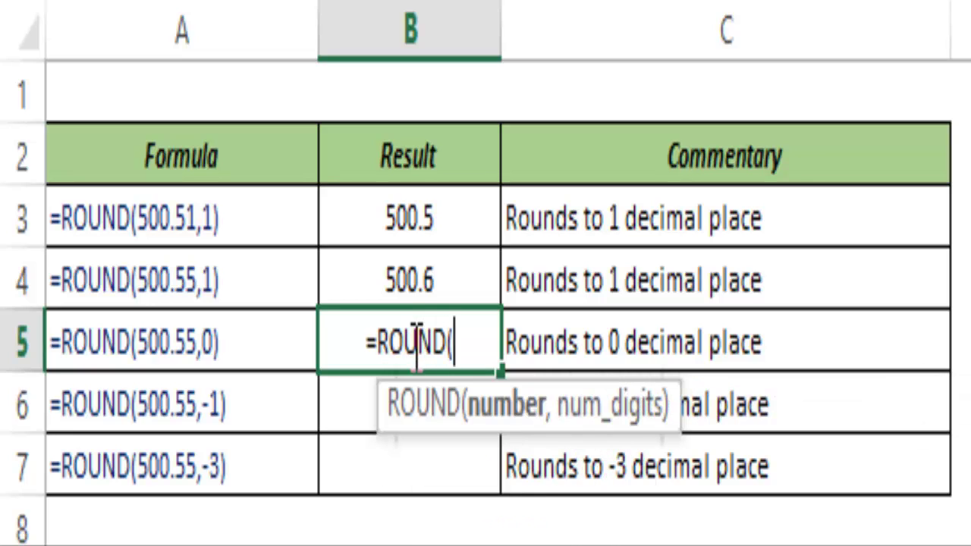
{"action": "type", "text": "500."}
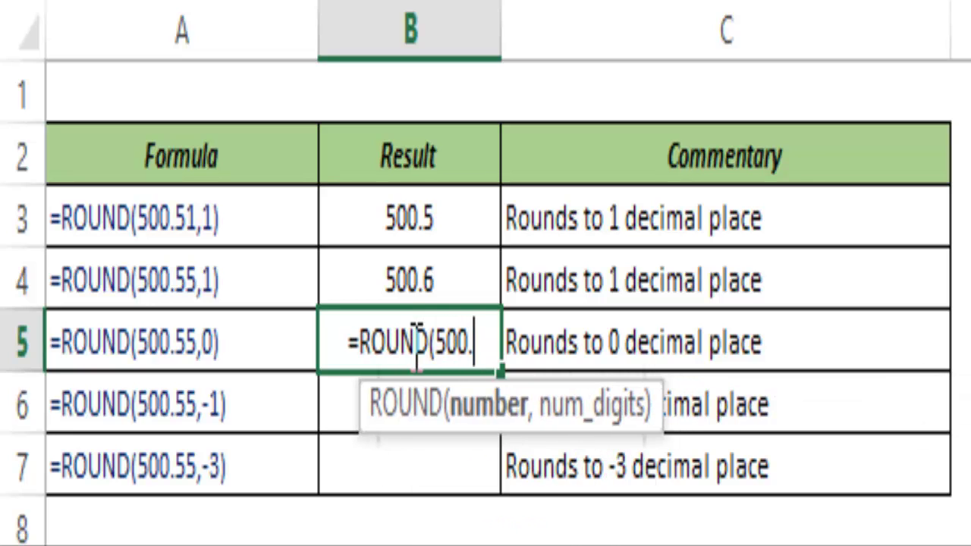
{"action": "type", "text": "55,"}
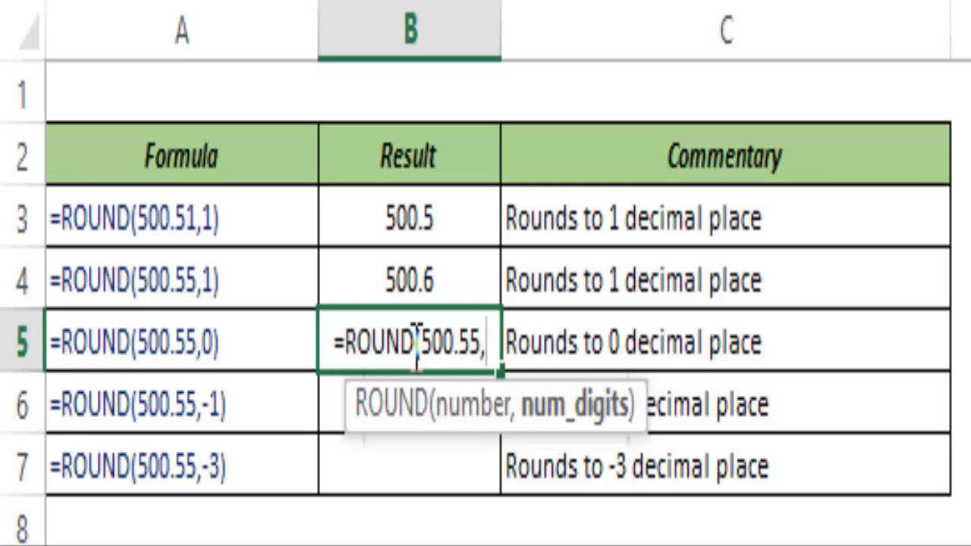
{"action": "type", "text": "0"}
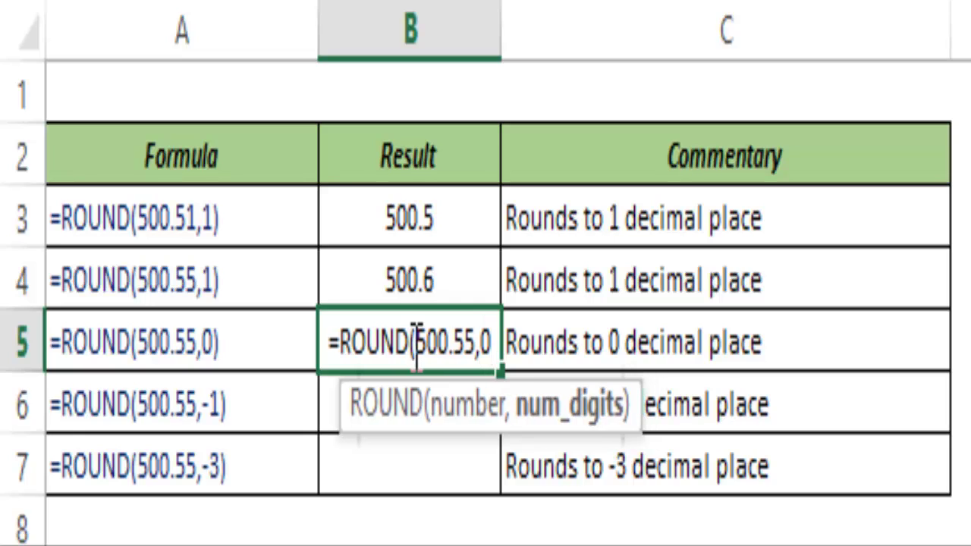
{"action": "type", "text": ")"}
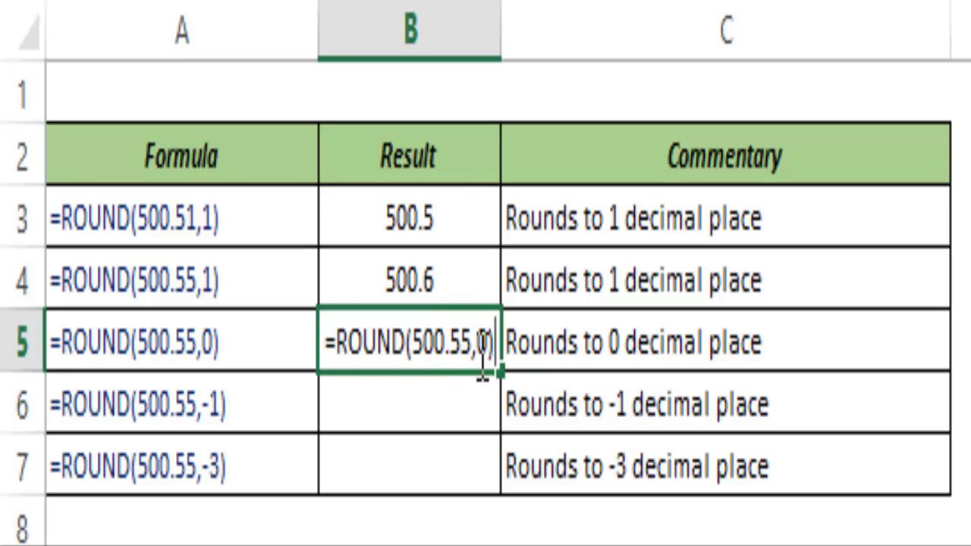
{"action": "key", "text": "ctrl+Return"}
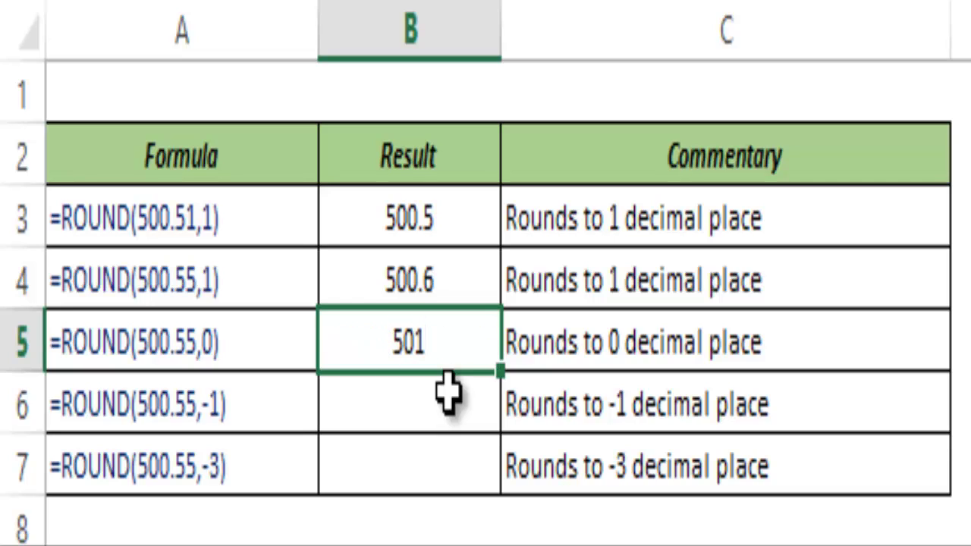
Step: Change B5's number from 500.55 to 500.45 so the result reads 500
{"action": "double_click", "coordinate": [454, 341]}
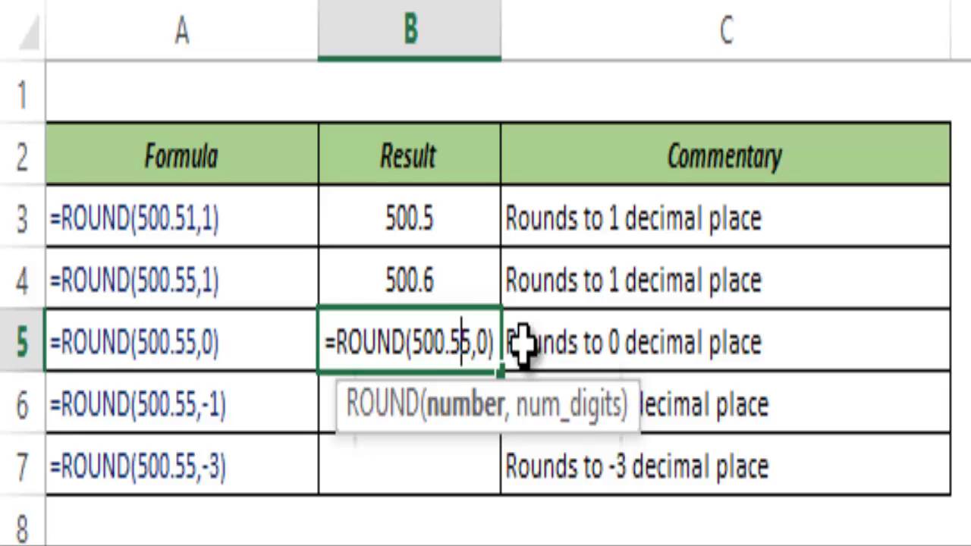
{"action": "key", "text": "BackSpace"}
{"action": "type", "text": "4"}
{"action": "key", "text": "ctrl+Return"}
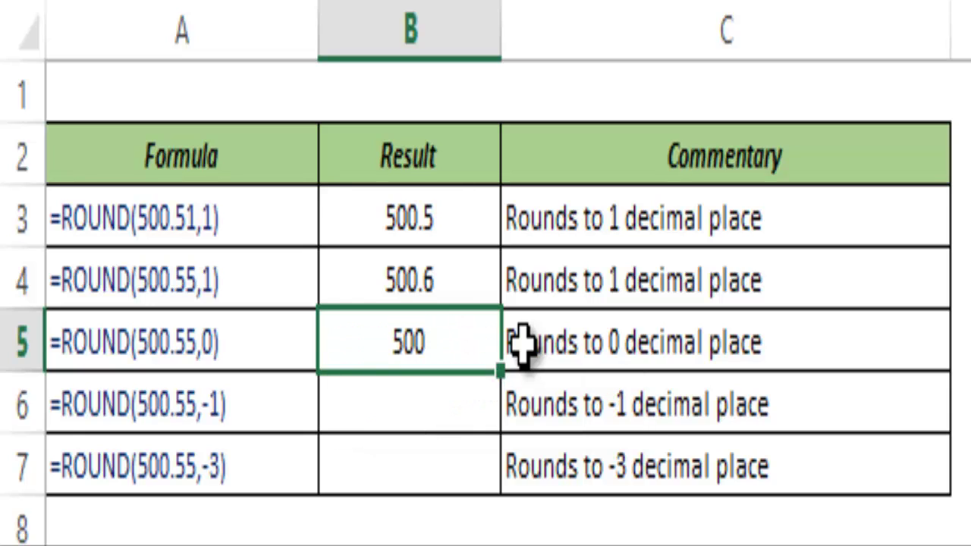
{"action": "key", "text": "F2"}
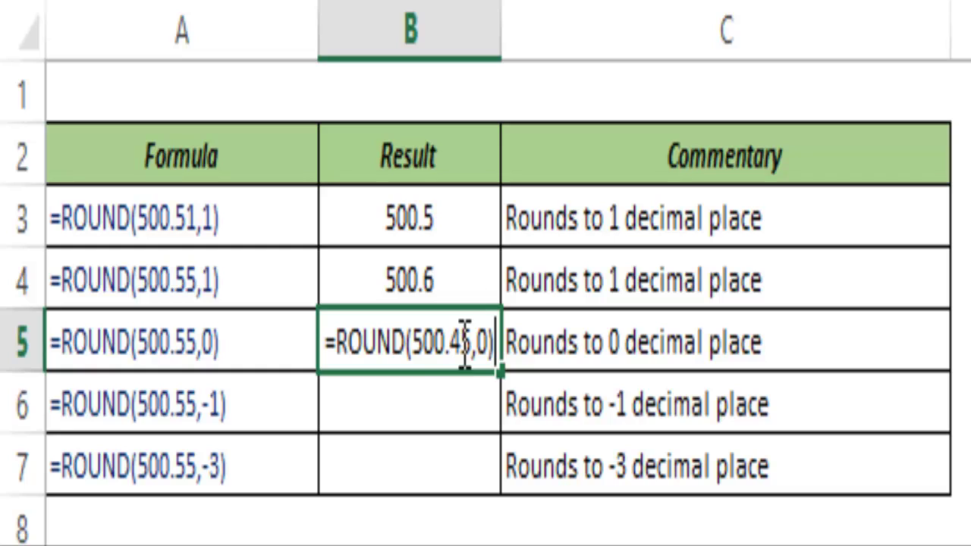
{"action": "key", "text": "ctrl+Return"}
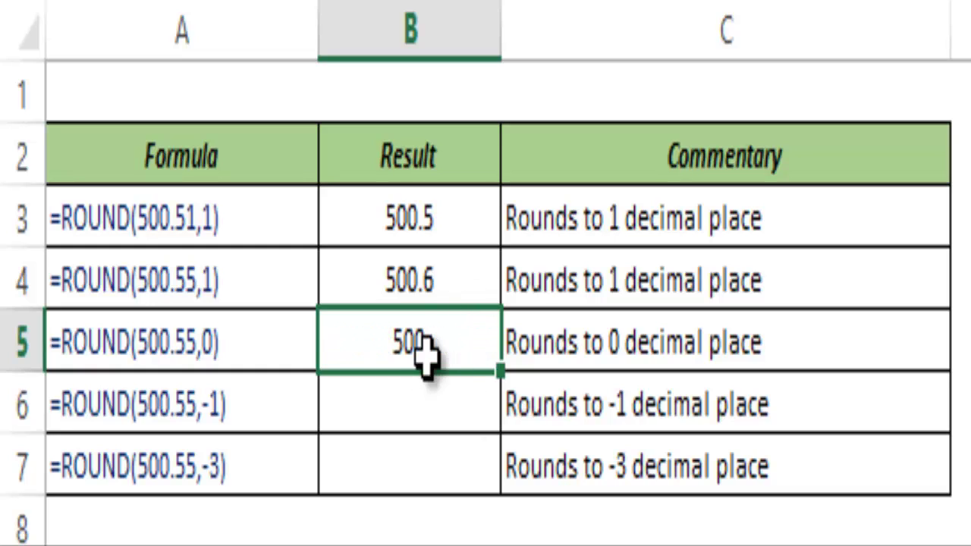
Step: Enter =ROUND(500.55,-1) in cell B6, which displays 500
{"action": "left_click", "coordinate": [412, 409]}
{"action": "double_click", "coordinate": [412, 410]}
{"action": "type", "text": "=round"}
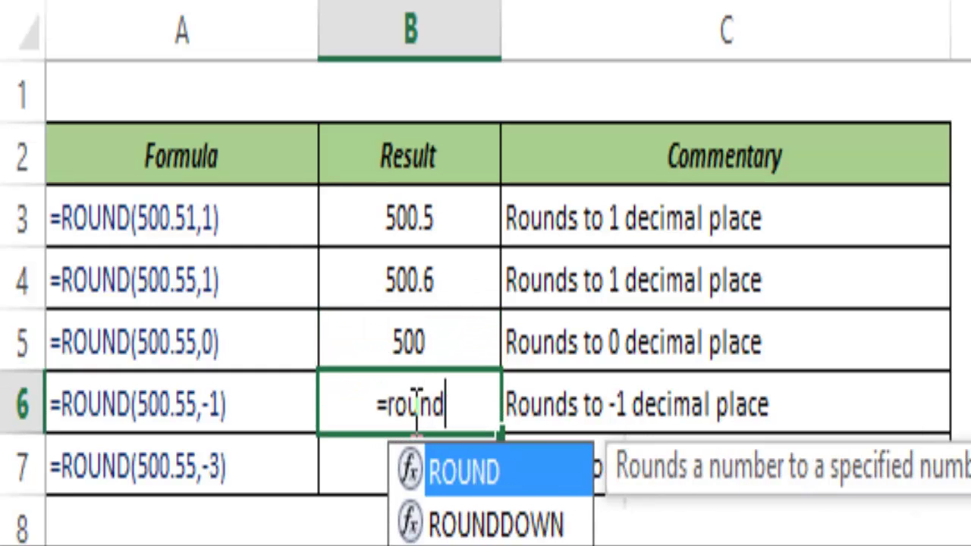
{"action": "key", "text": "Tab"}
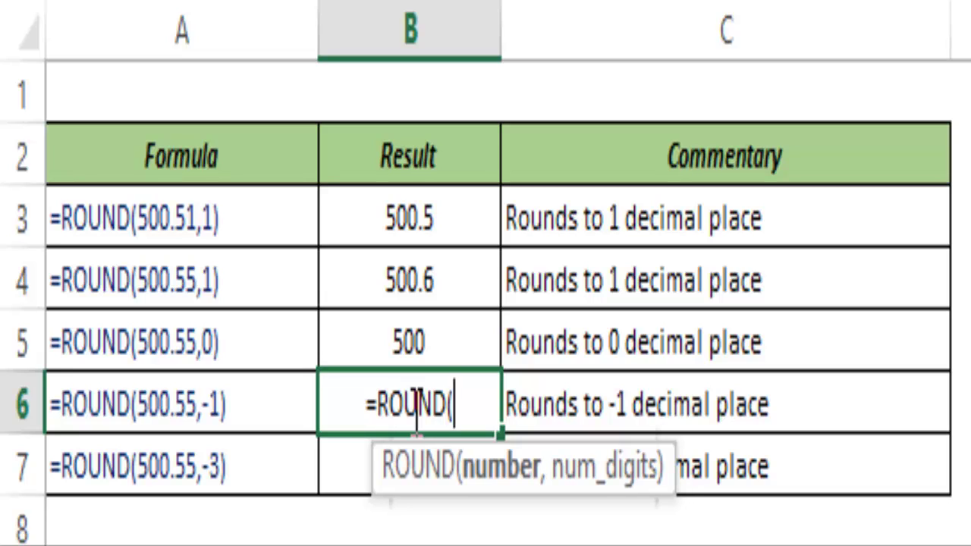
{"action": "type", "text": "500."}
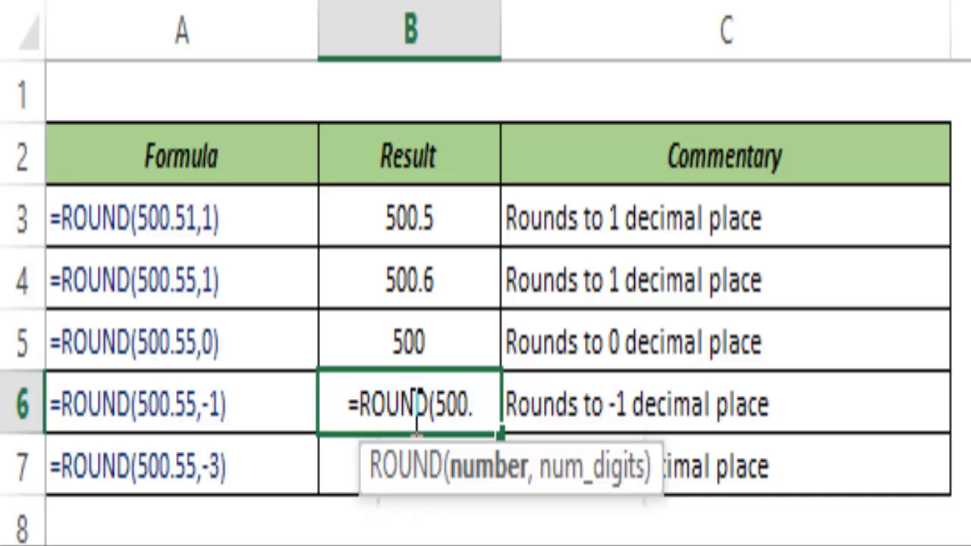
{"action": "type", "text": "55,"}
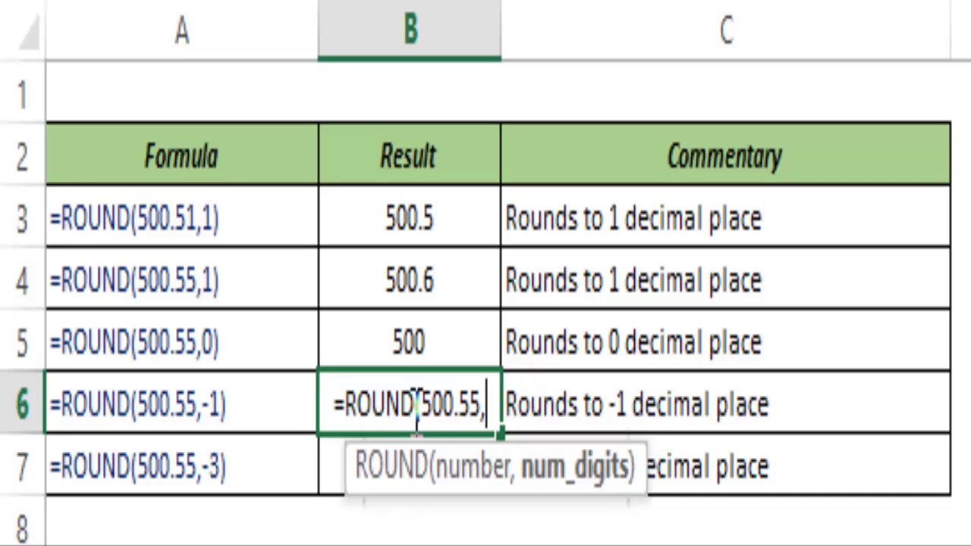
{"action": "type", "text": "-1)"}
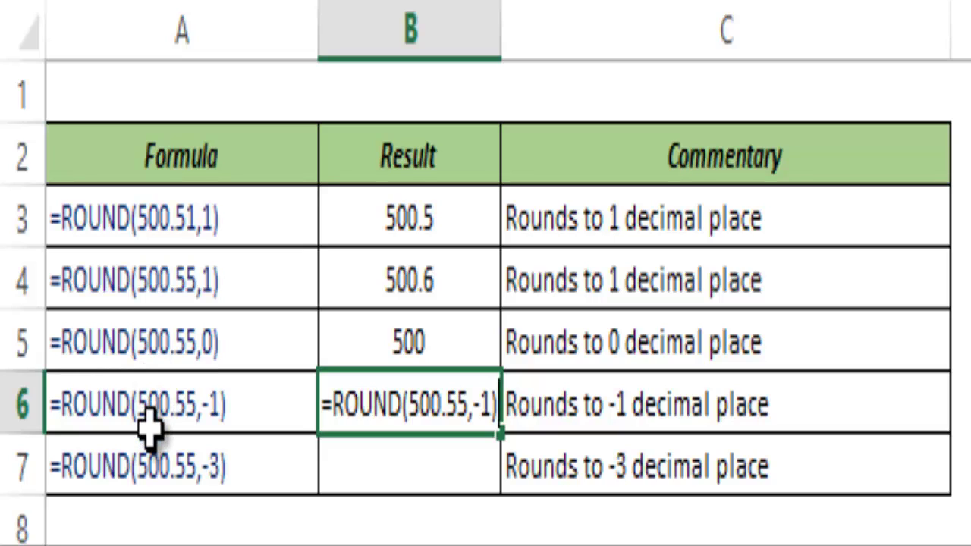
{"action": "left_click", "coordinate": [436, 404]}
{"action": "key", "text": "ctrl+Return"}
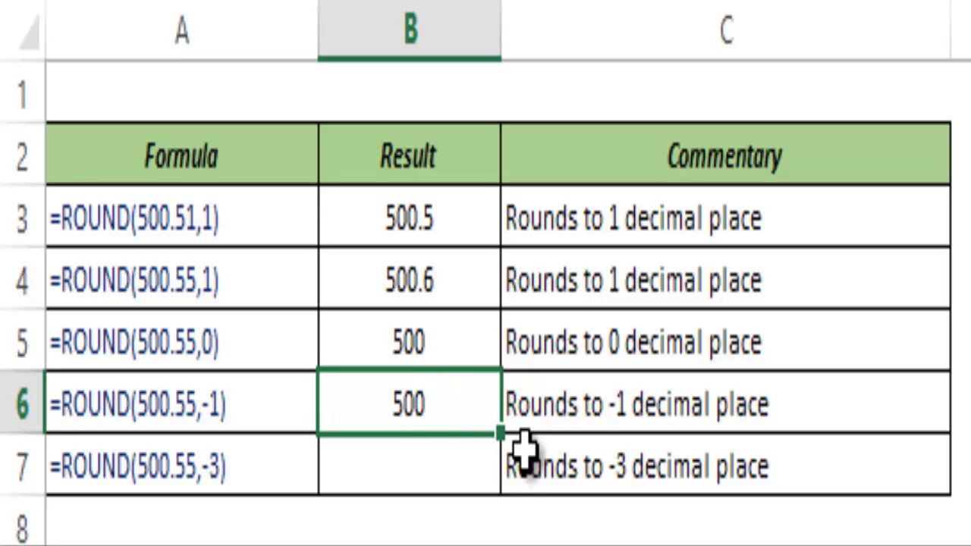
Step: Change 500.55 to 505.55 in B6's ROUND formula, making the result 510
{"action": "double_click", "coordinate": [463, 402]}
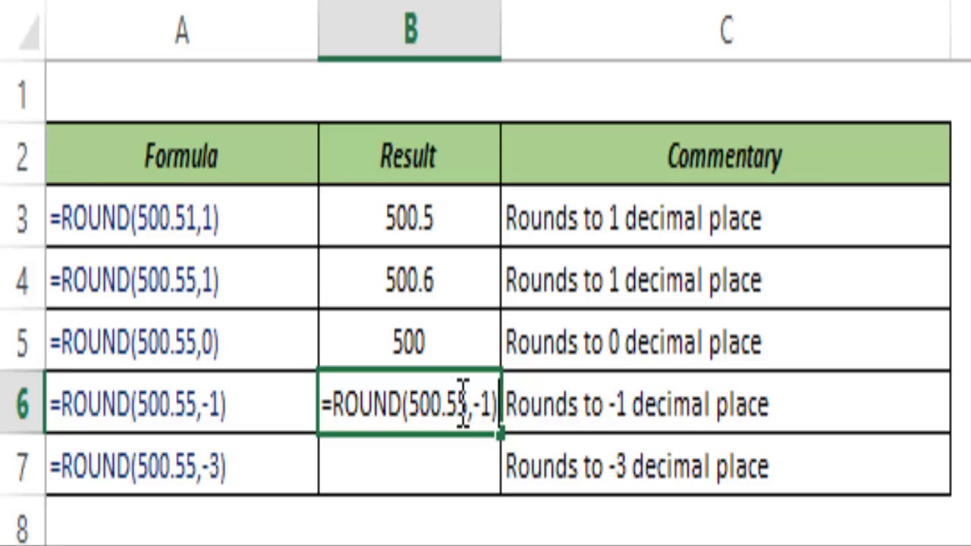
{"action": "key", "text": "ctrl+Return"}
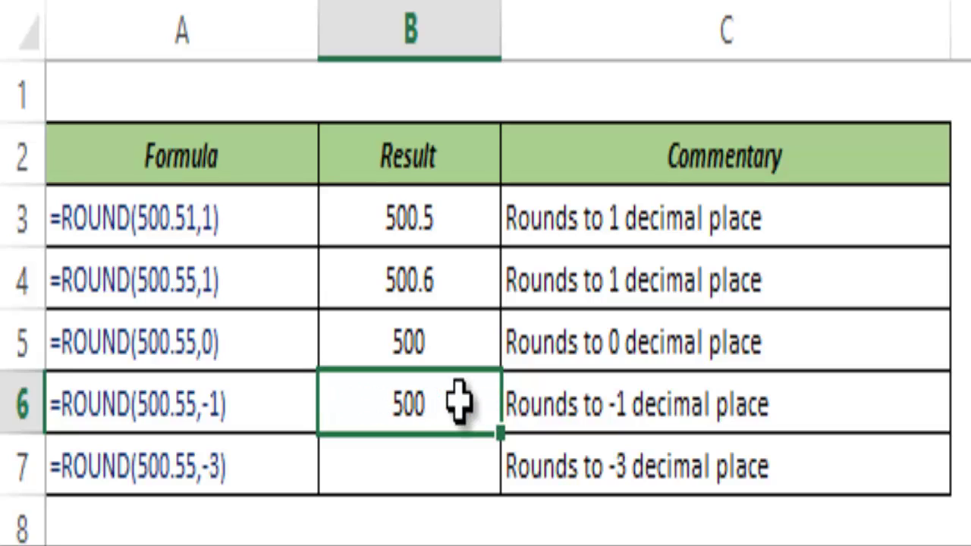
{"action": "double_click", "coordinate": [459, 402]}
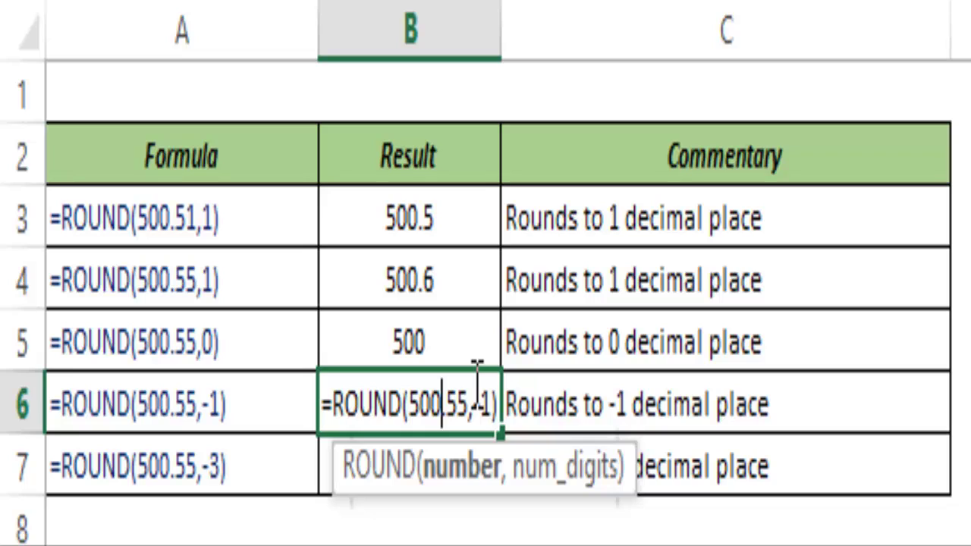
{"action": "key", "text": "BackSpace"}
{"action": "type", "text": "5"}
{"action": "key", "text": "ctrl+Return"}
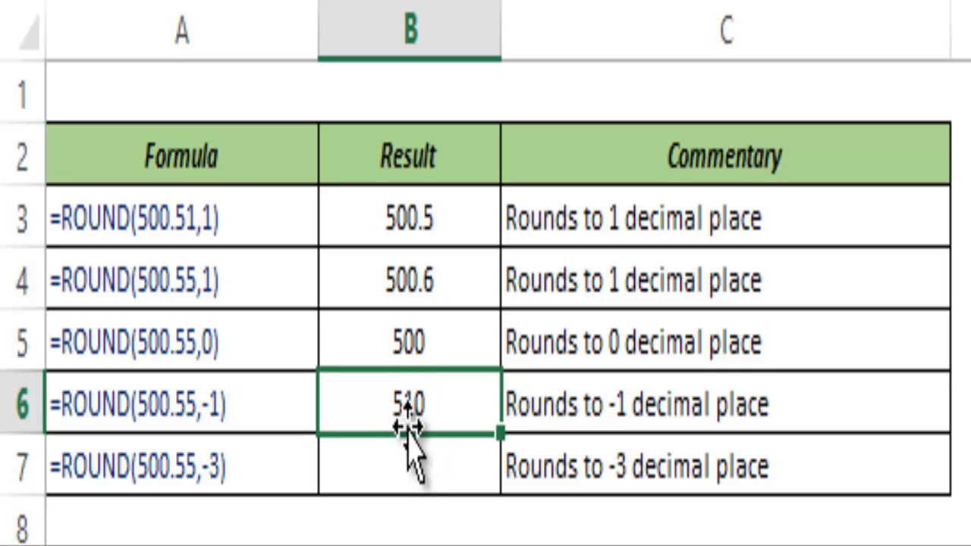
Step: Enter =ROUND(500.55,-3) in cell B7, which displays 1000
{"action": "left_click", "coordinate": [396, 455]}
{"action": "type", "text": "=round"}
{"action": "key", "text": "Tab"}
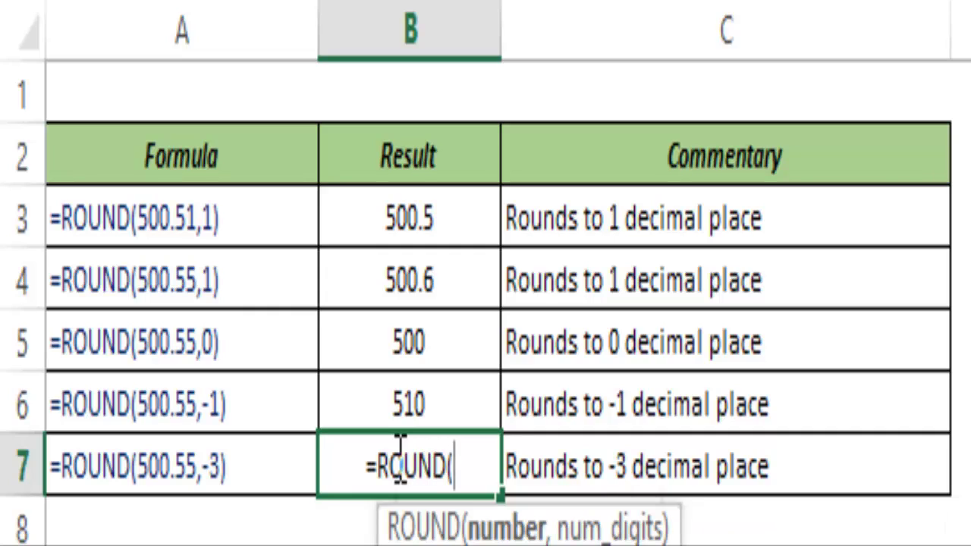
{"action": "type", "text": "500"}
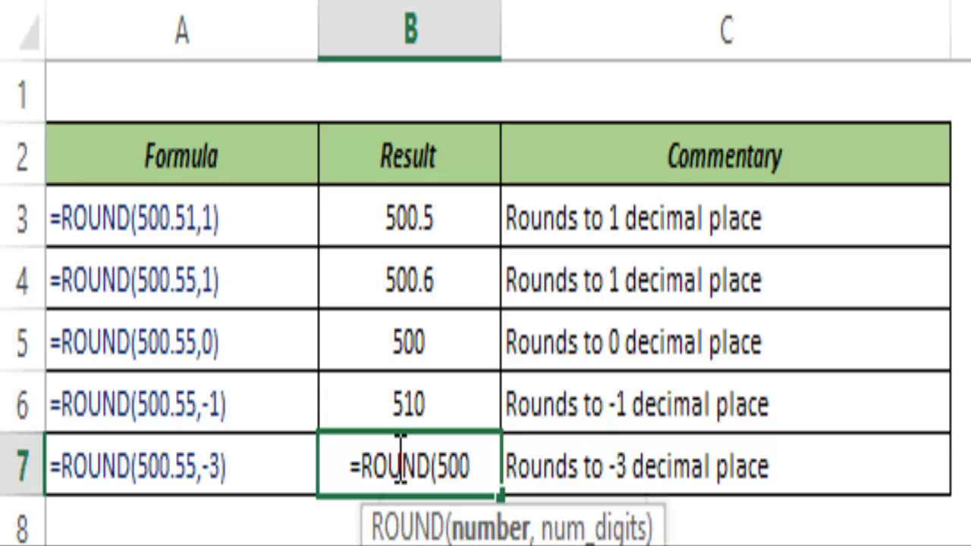
{"action": "type", "text": ".55,"}
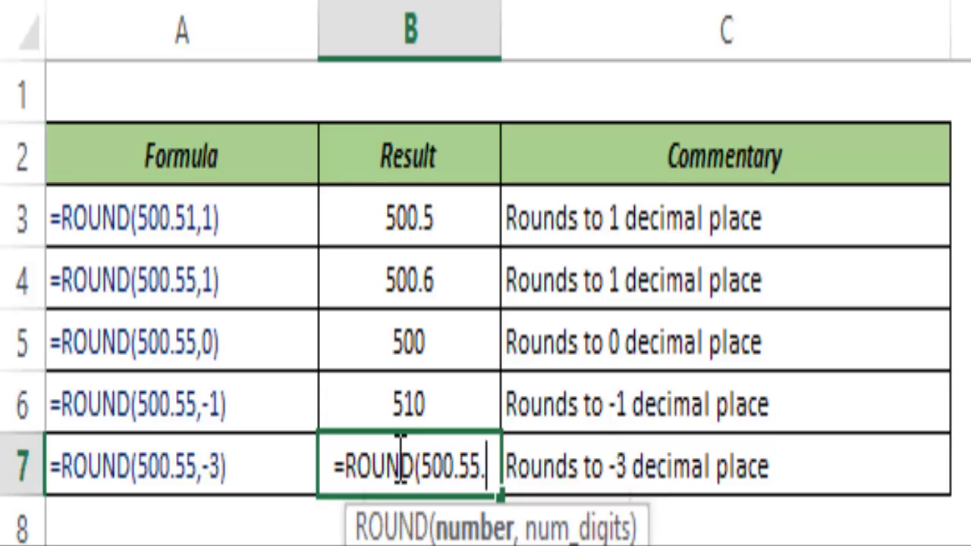
{"action": "type", "text": "-3"}
{"action": "key", "text": "BackSpace"}
{"action": "key", "text": "BackSpace"}
{"action": "key", "text": "BackSpace"}
{"action": "type", "text": ",-3"}
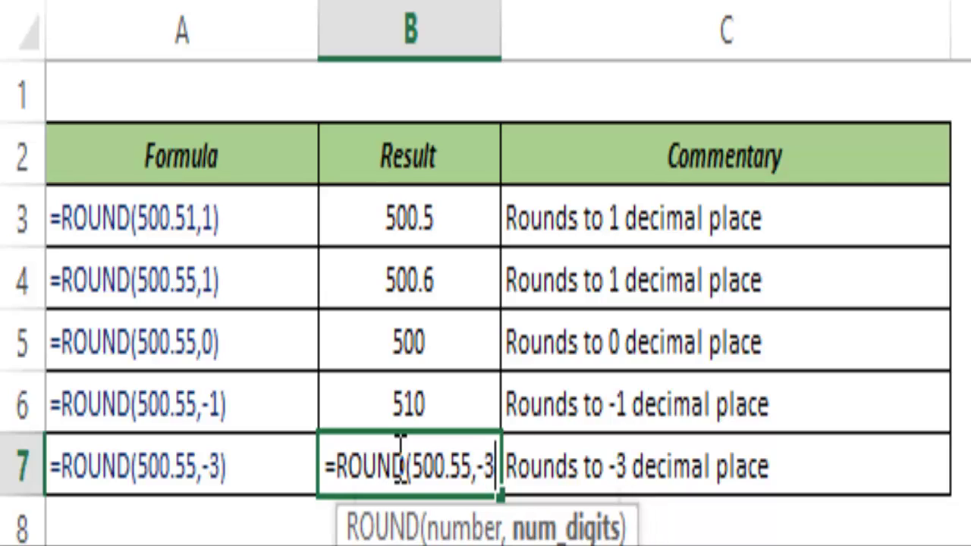
{"action": "type", "text": ")"}
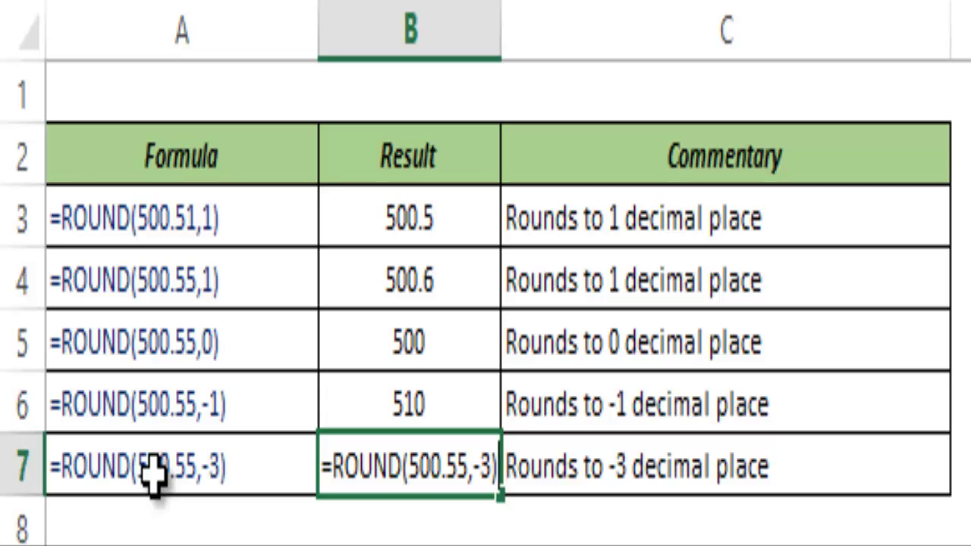
{"action": "key", "text": "ctrl+Return"}
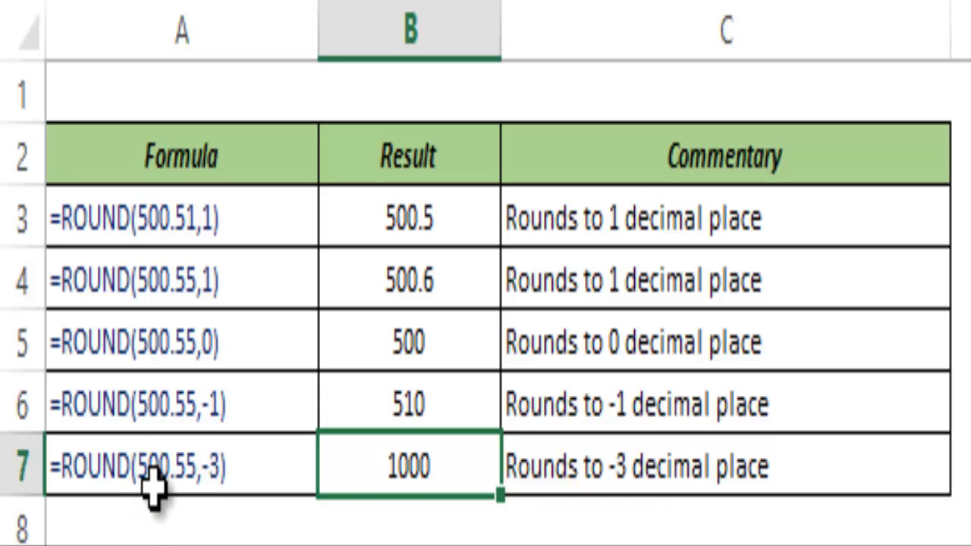
Step: Change B7's number from 500.55 to 400.55 so the result becomes 0
{"action": "double_click", "coordinate": [440, 464]}
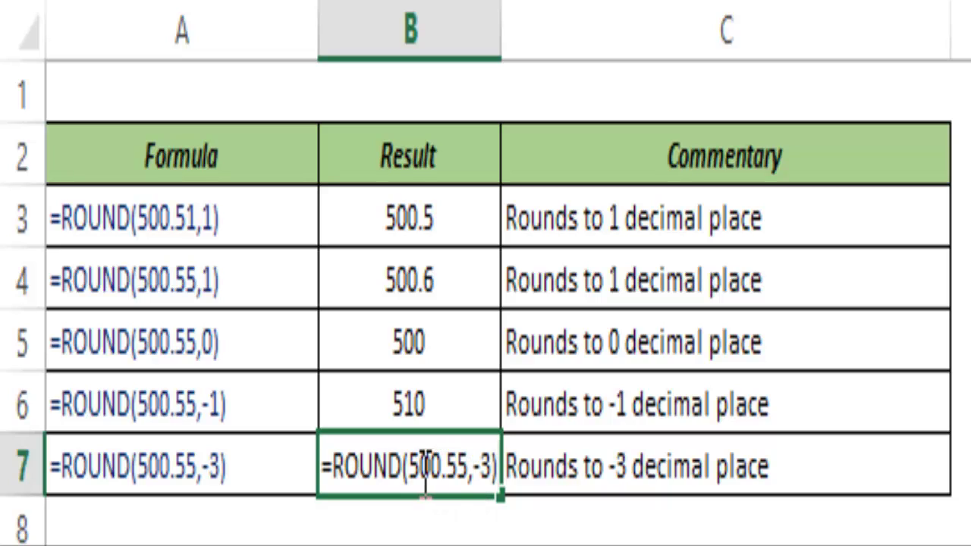
{"action": "left_click", "coordinate": [421, 463]}
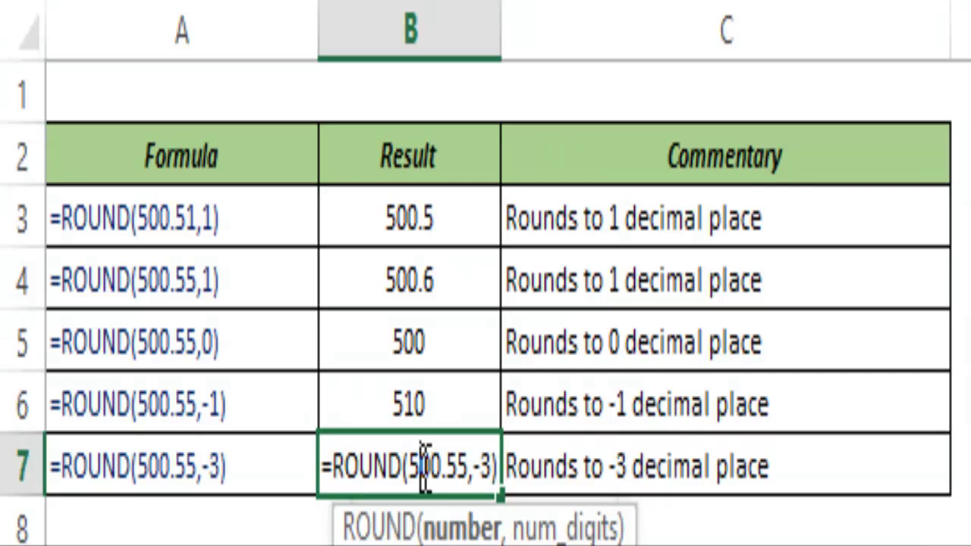
{"action": "key", "text": "BackSpace"}
{"action": "type", "text": "4"}
{"action": "key", "text": "ctrl+Return"}
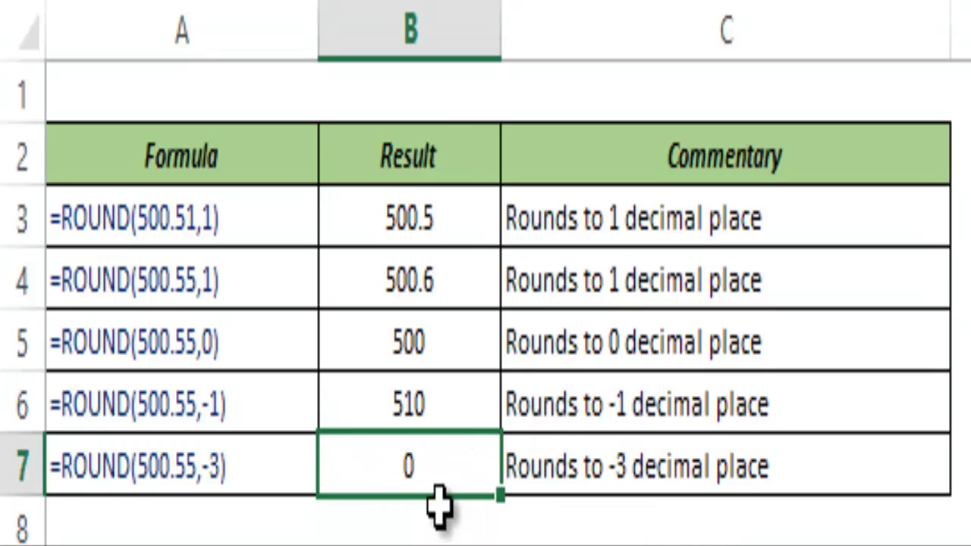